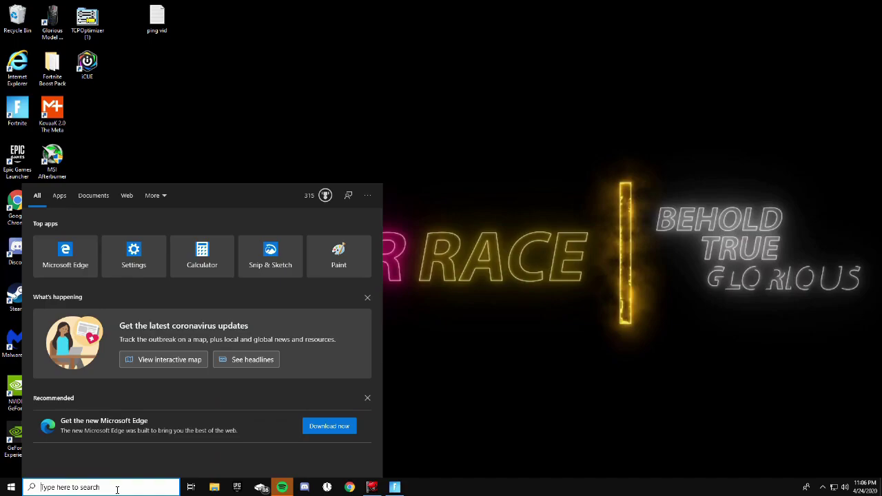
Step: Search Windows for "Network", view the Network reset settings page, and close it without resetting
{"action": "type", "text": "Netw"}
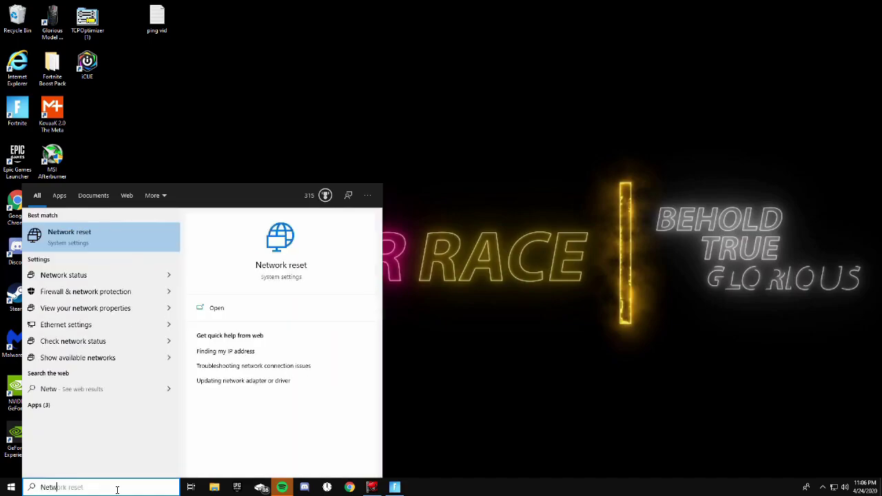
{"action": "type", "text": "ork"}
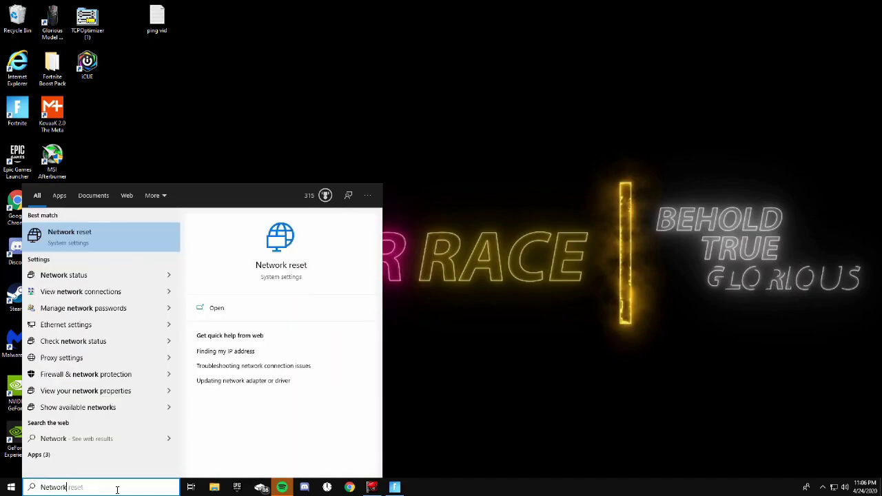
{"action": "left_click", "coordinate": [78, 249]}
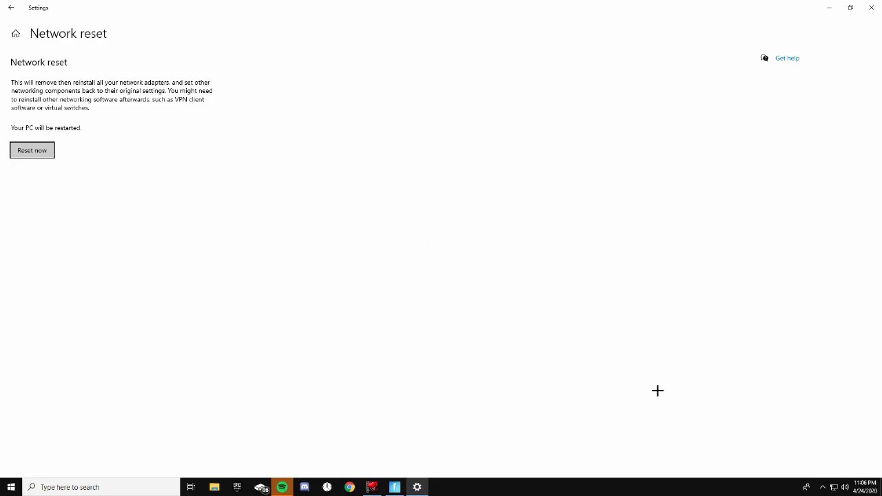
{"action": "left_click", "coordinate": [873, 7]}
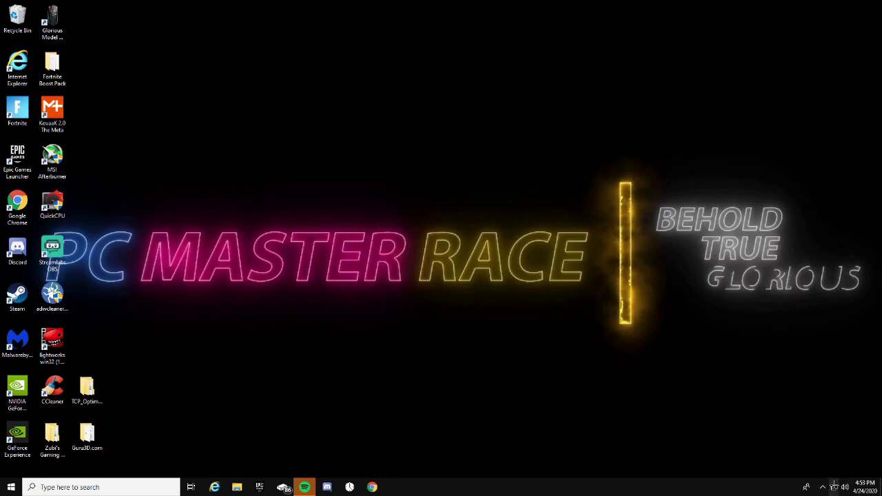
Step: Open the adapter options from the Ethernet network settings and reposition the Network Connections window
{"action": "left_click", "coordinate": [833, 486]}
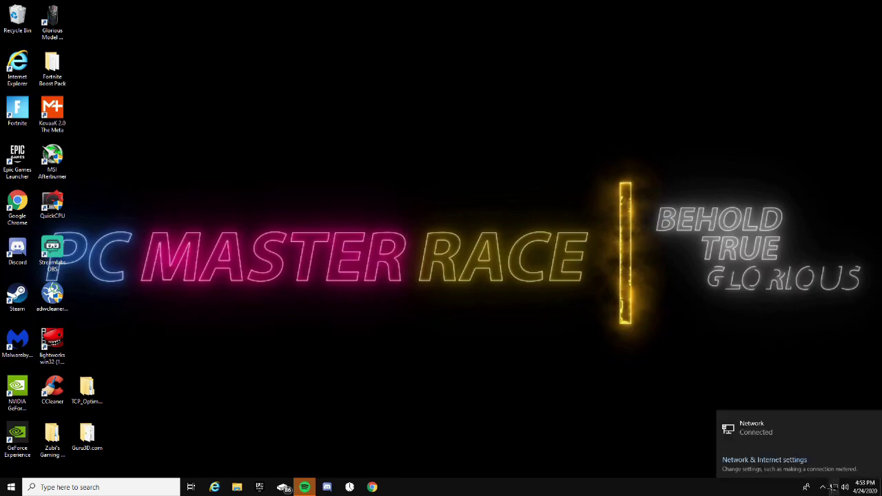
{"action": "left_click", "coordinate": [780, 464]}
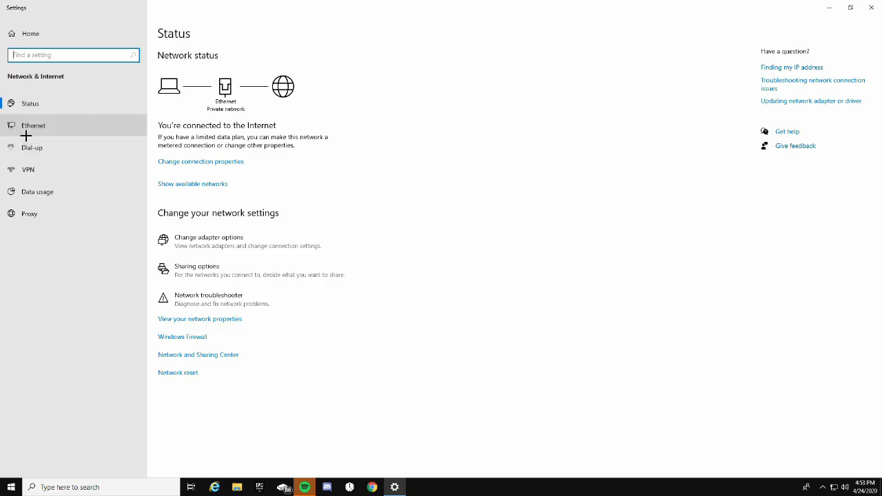
{"action": "left_click", "coordinate": [85, 125]}
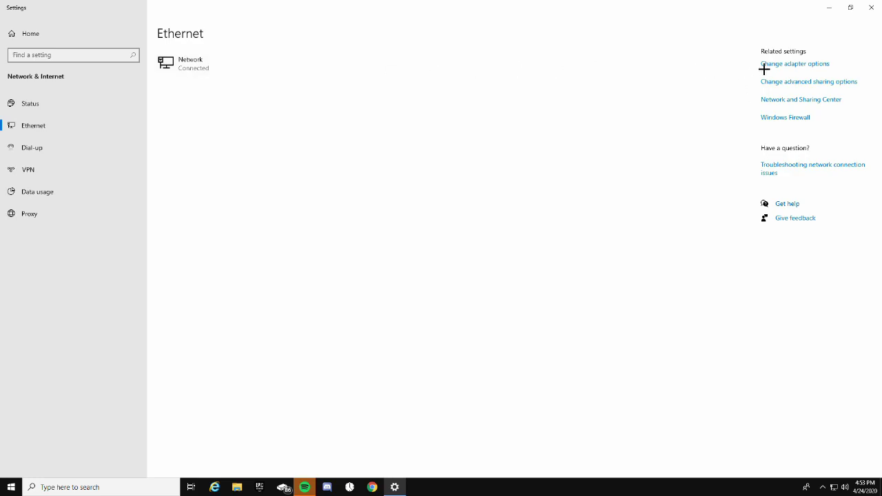
{"action": "left_click", "coordinate": [807, 67]}
{"action": "left_click_drag", "start_coordinate": [337, 144], "coordinate": [471, 65]}
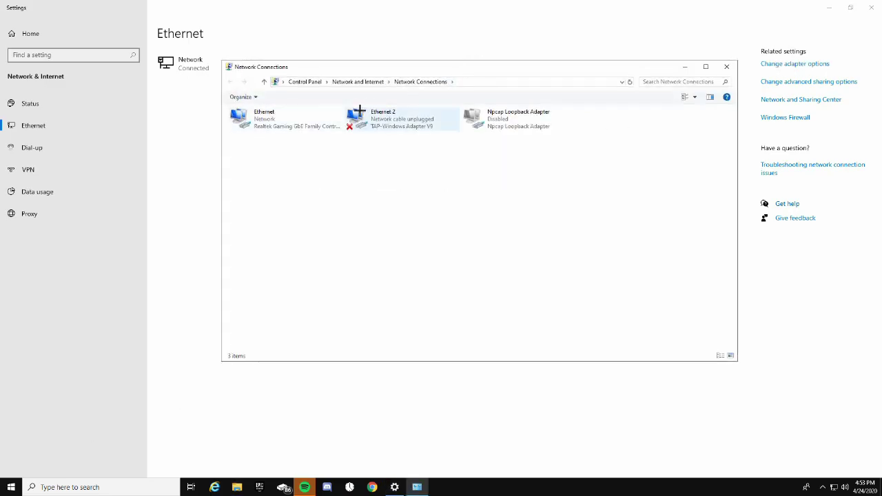
Step: Open the Internet Protocol Version 4 (TCP/IPv4) properties of the Ethernet adapter and place the dialog beside the Ethernet Properties
{"action": "right_click", "coordinate": [275, 117]}
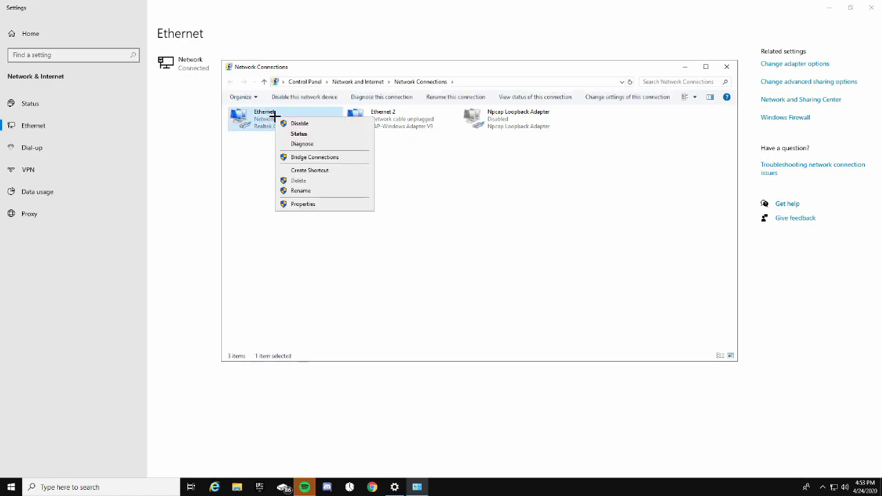
{"action": "left_click", "coordinate": [308, 205]}
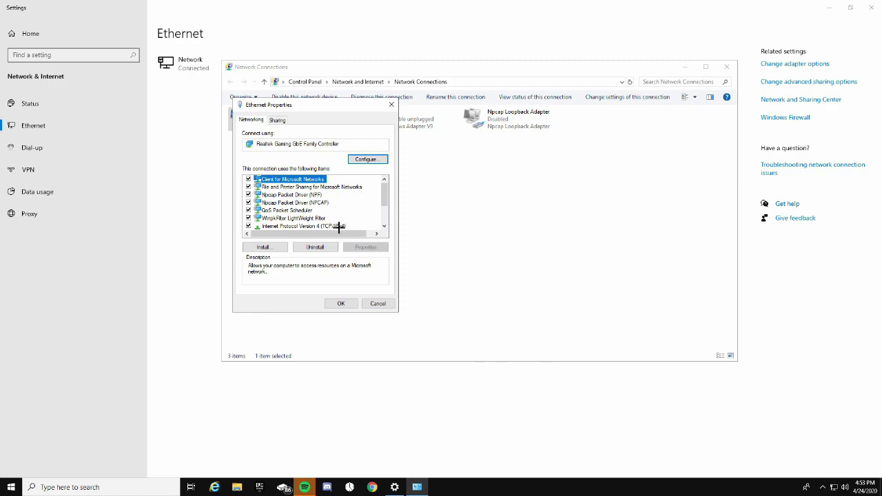
{"action": "double_click", "coordinate": [304, 225]}
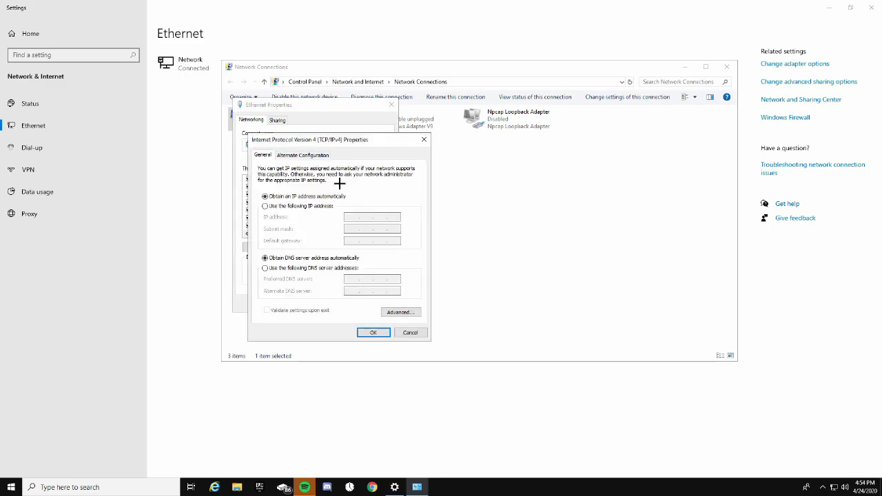
{"action": "left_click_drag", "start_coordinate": [361, 145], "coordinate": [518, 123]}
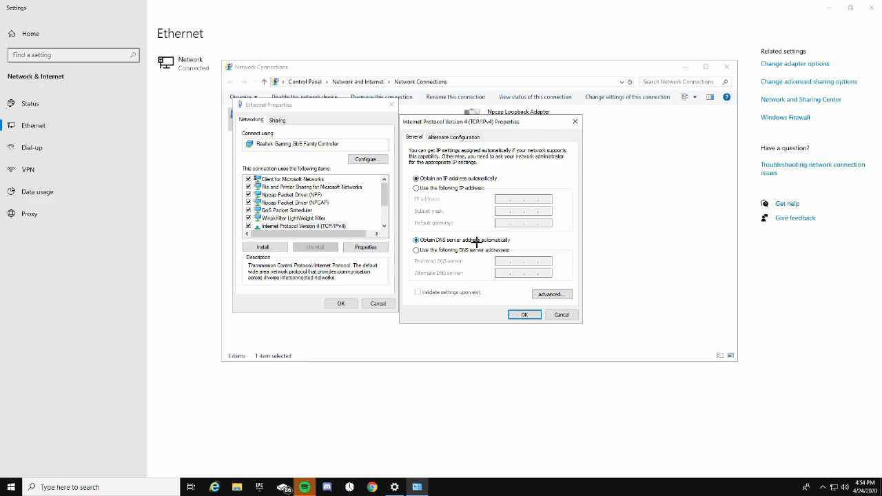
Step: Set the preferred DNS server to 1.1.1.1 and the alternate to 1.0.0.1, and save the Ethernet adapter's properties
{"action": "left_click", "coordinate": [416, 251]}
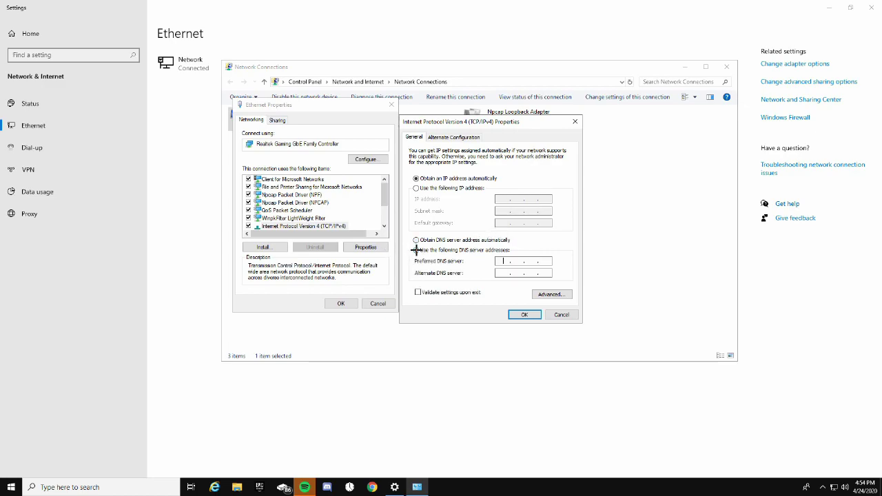
{"action": "left_click", "coordinate": [501, 264]}
{"action": "type", "text": "8"}
{"action": "key", "text": "BackSpace"}
{"action": "key", "text": "BackSpace"}
{"action": "key", "text": "BackSpace"}
{"action": "type", "text": ".1.1.1"}
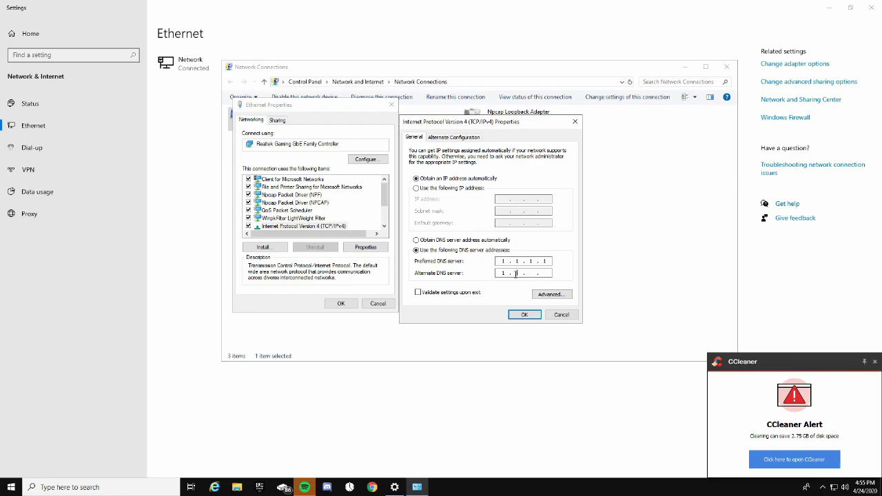
{"action": "type", "text": ".0."}
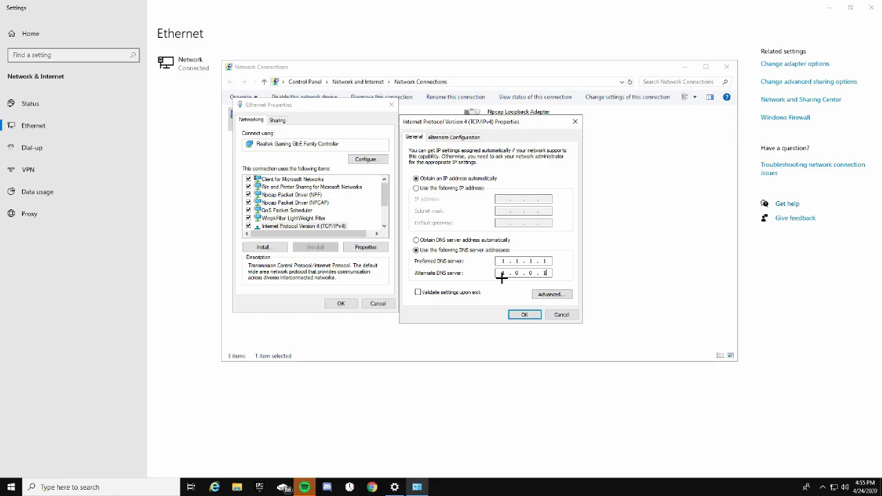
{"action": "left_click", "coordinate": [523, 317]}
{"action": "left_click", "coordinate": [522, 314]}
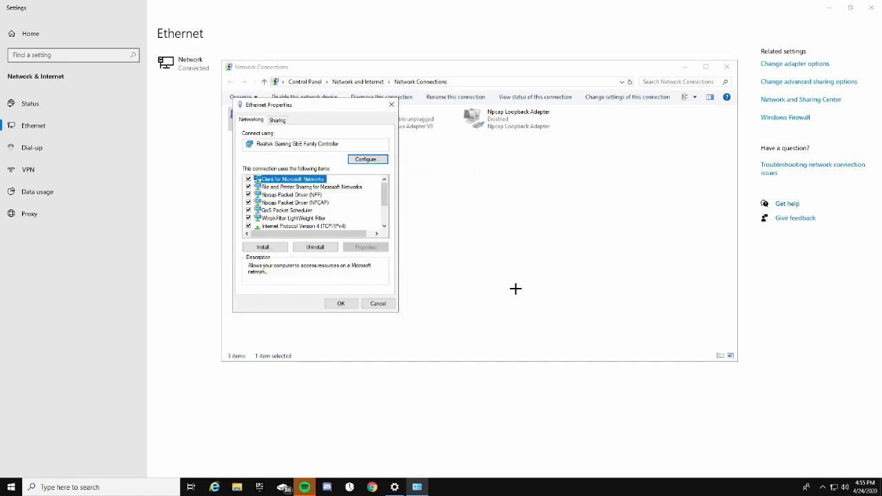
{"action": "left_click", "coordinate": [339, 303]}
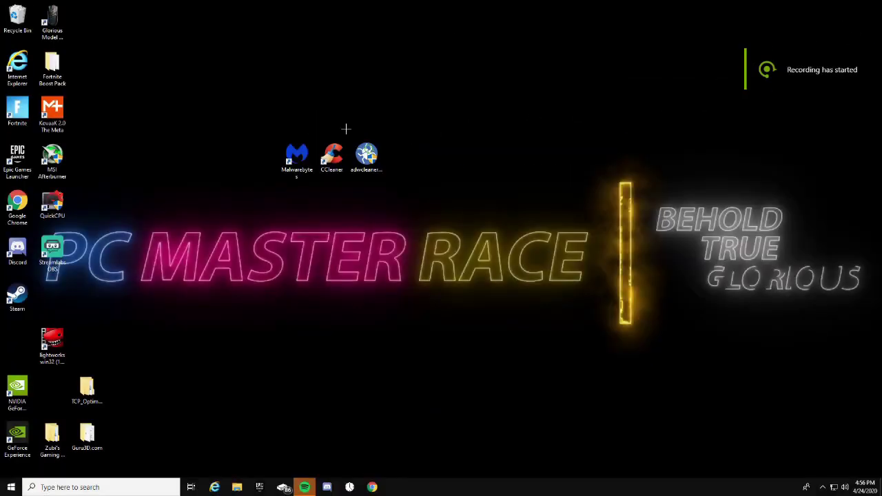
Step: Move the AdwCleaner, CCleaner and Malwarebytes shortcuts closer to the middle of the desktop, keeping them side by side
{"action": "left_click_drag", "start_coordinate": [365, 155], "coordinate": [506, 156]}
{"action": "left_click_drag", "start_coordinate": [331, 154], "coordinate": [472, 156]}
{"action": "left_click_drag", "start_coordinate": [297, 156], "coordinate": [439, 159]}
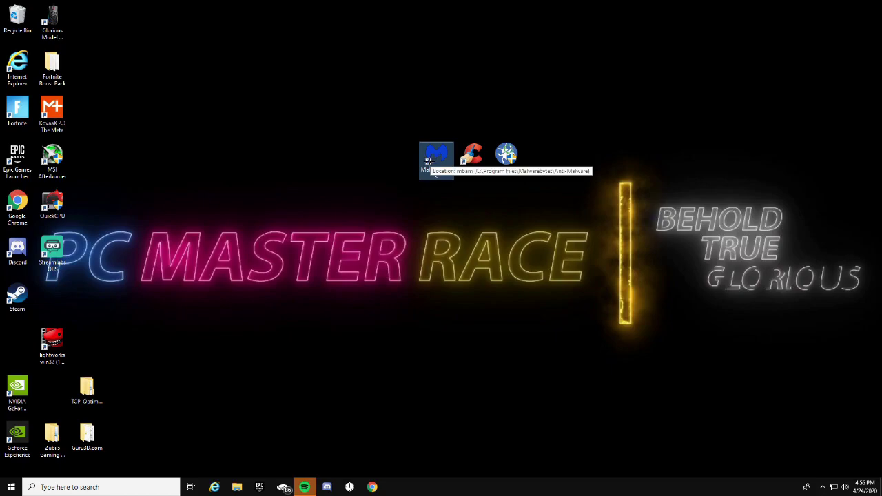
Step: Set the Malwarebytes shortcut apart from the other two, start a Malwarebytes threat scan, and close its window
{"action": "left_click_drag", "start_coordinate": [428, 160], "coordinate": [393, 161]}
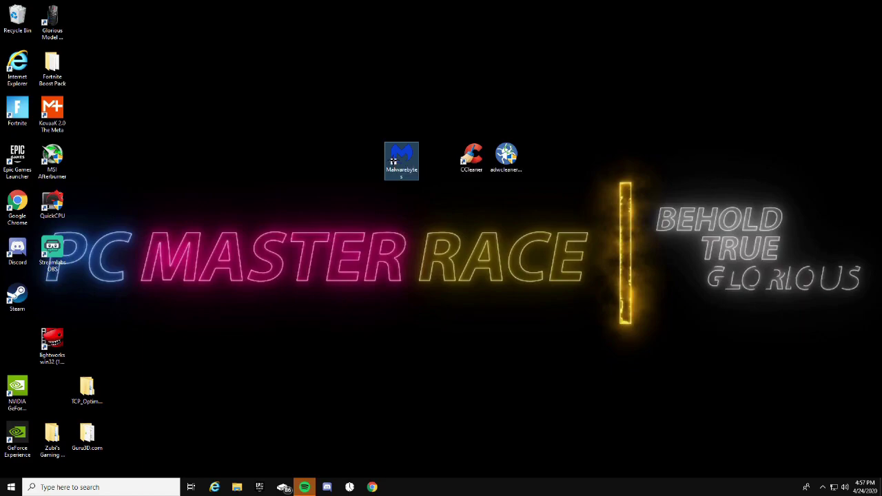
{"action": "double_click", "coordinate": [393, 163]}
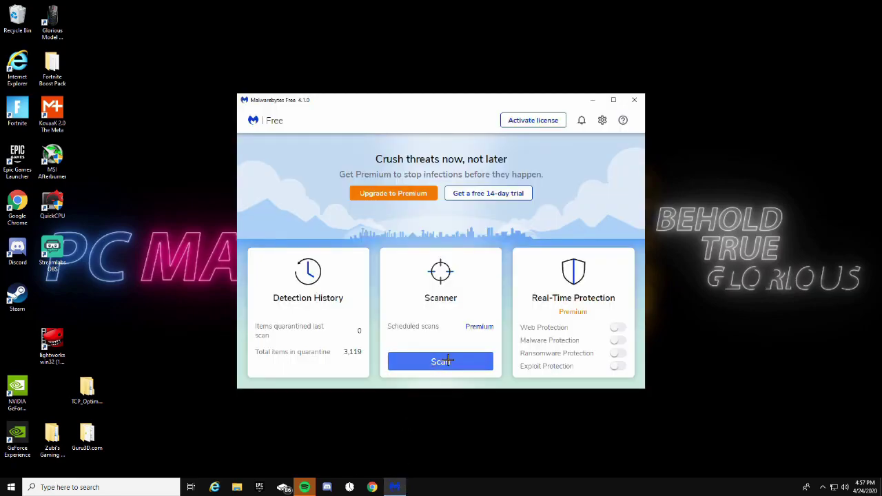
{"action": "left_click", "coordinate": [447, 363]}
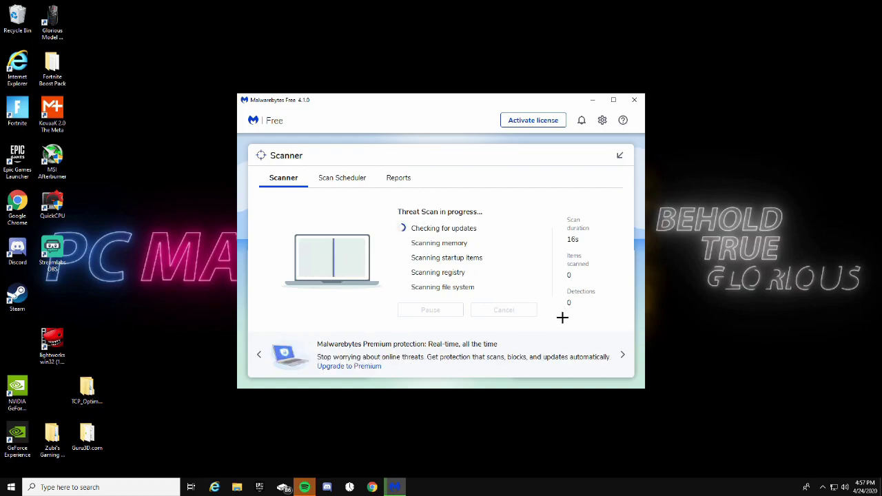
{"action": "left_click", "coordinate": [634, 100]}
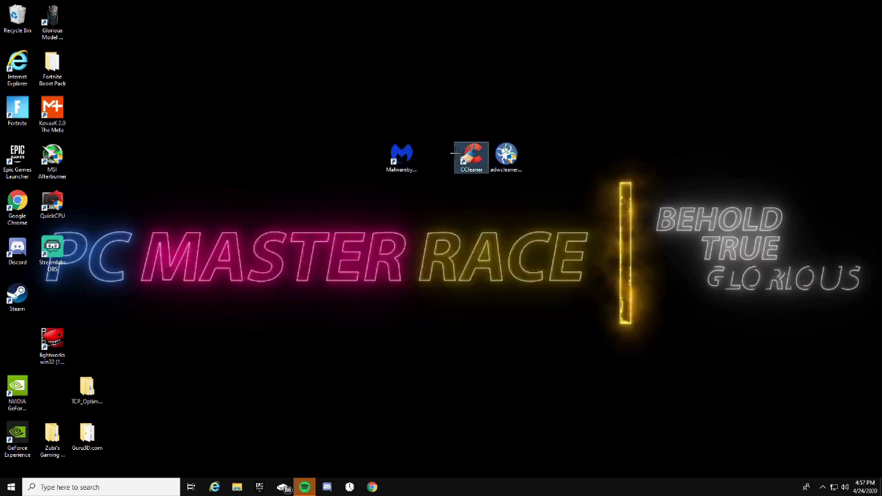
Step: Move the CCleaner shortcut beside Malwarebytes, launch CCleaner and scan the registry for issues in all categories
{"action": "left_click_drag", "start_coordinate": [482, 154], "coordinate": [446, 154]}
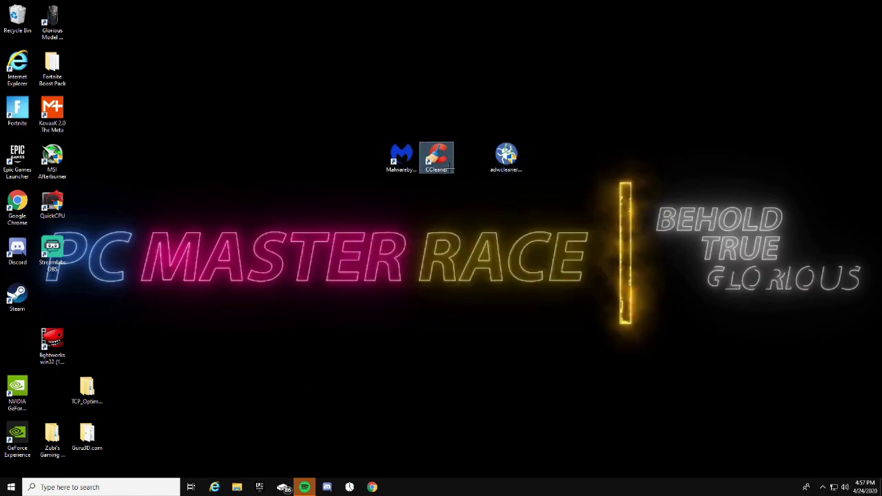
{"action": "double_click", "coordinate": [427, 160]}
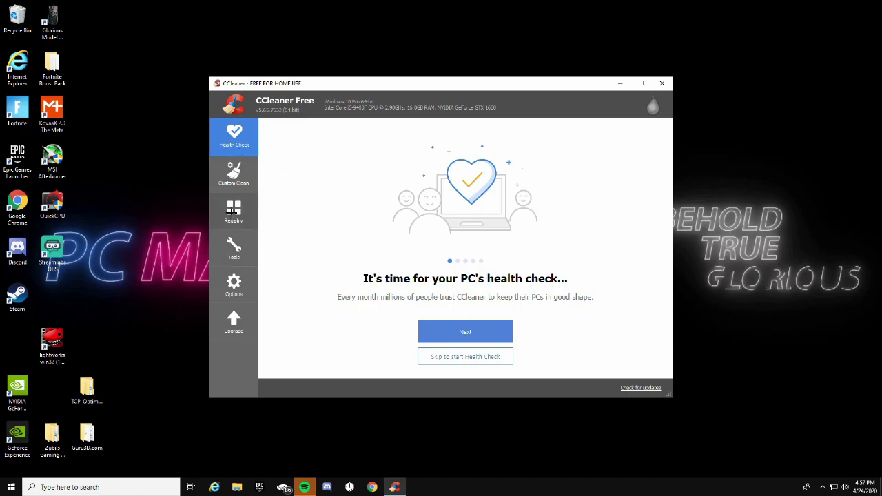
{"action": "left_click", "coordinate": [234, 211]}
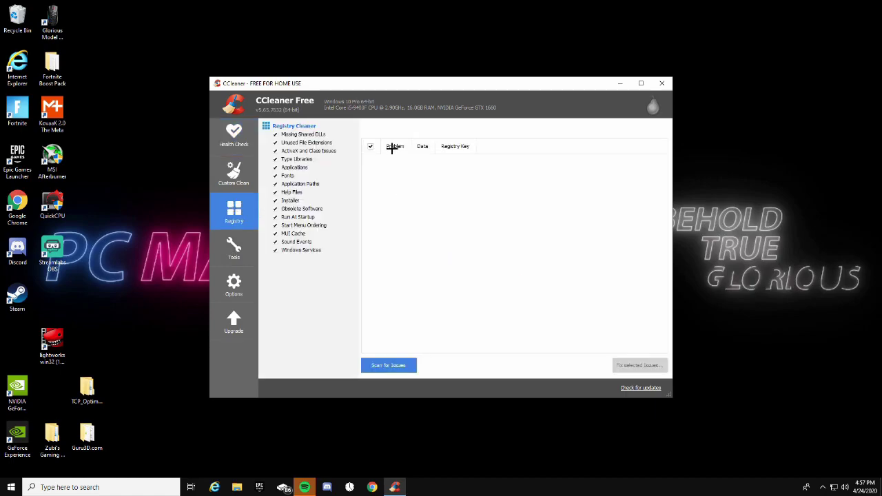
{"action": "left_click", "coordinate": [387, 364]}
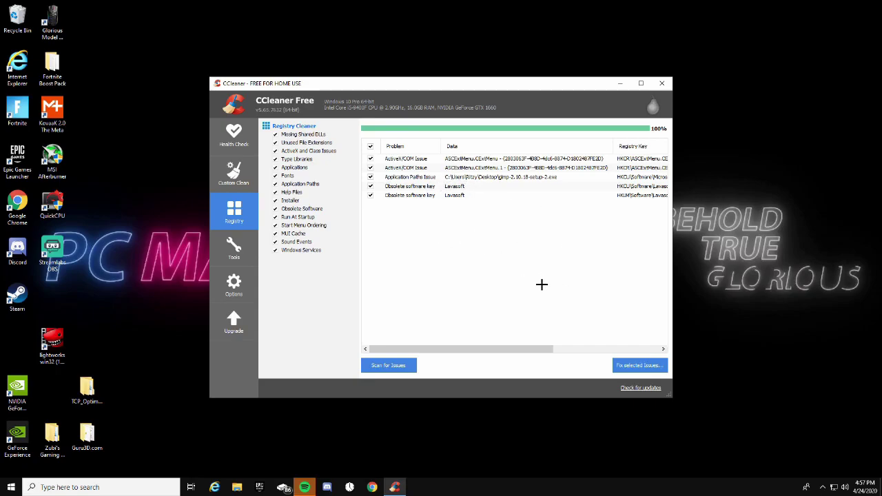
Step: Fix all selected registry issues without backing up the registry, and close CCleaner
{"action": "left_click", "coordinate": [629, 366]}
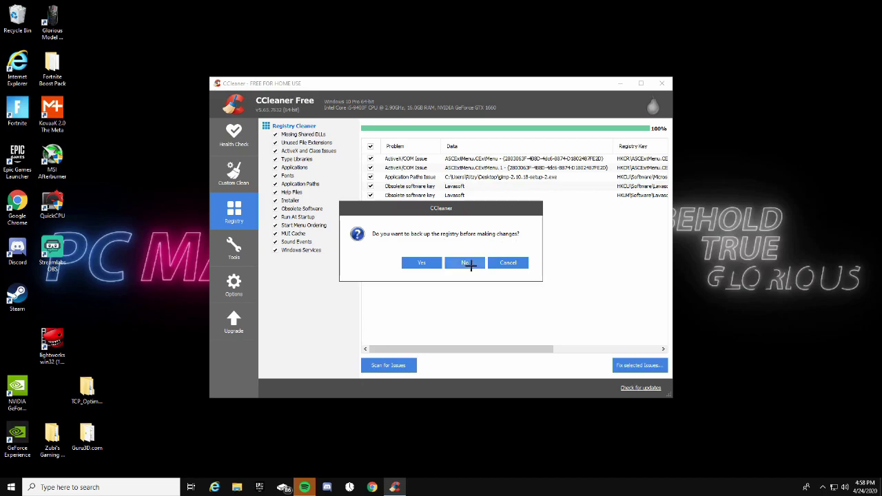
{"action": "left_click", "coordinate": [467, 265]}
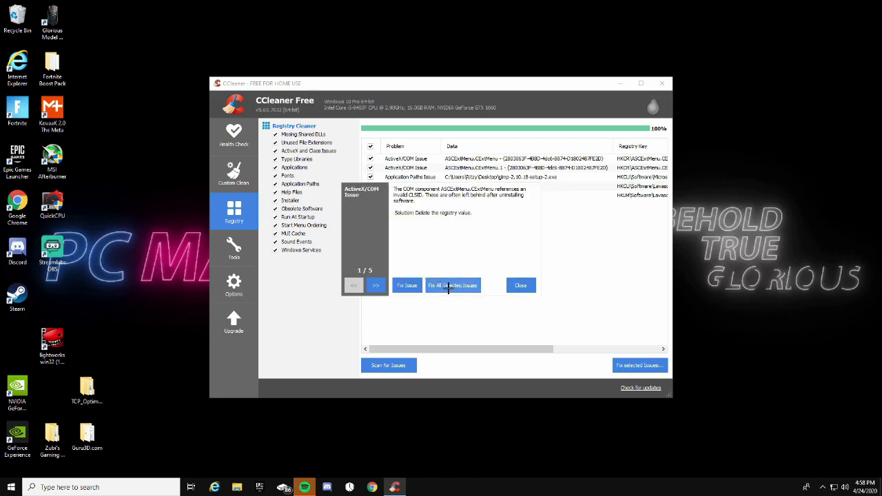
{"action": "left_click", "coordinate": [448, 286]}
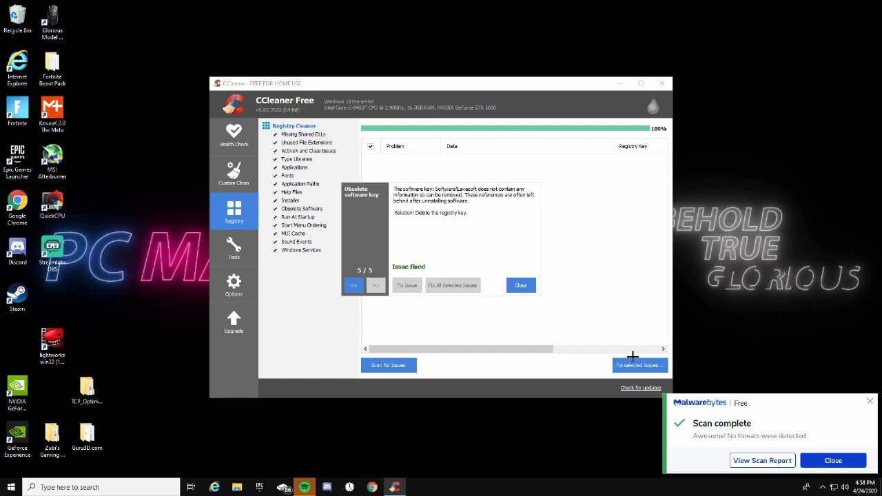
{"action": "left_click", "coordinate": [520, 284]}
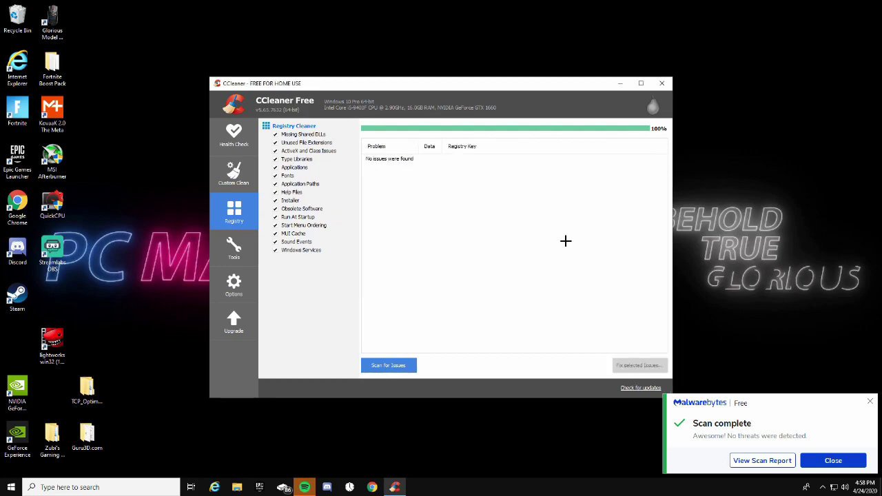
{"action": "left_click", "coordinate": [661, 83]}
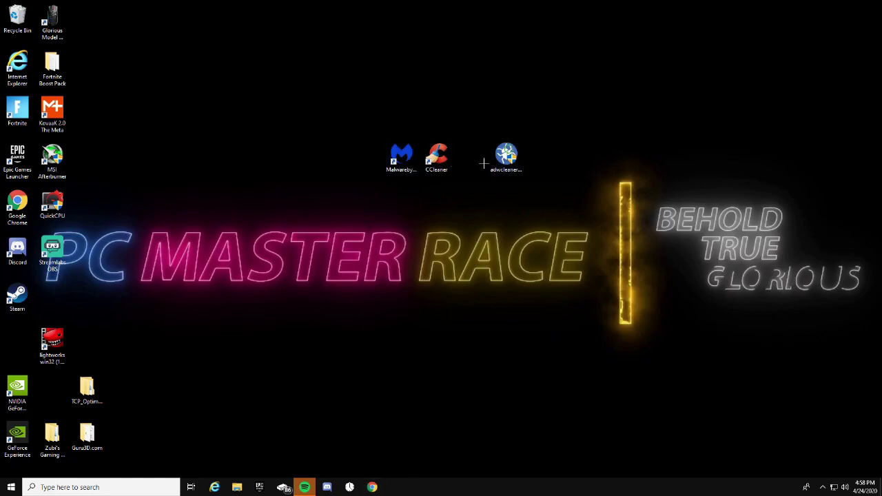
Step: Move the AdwCleaner shortcut beside CCleaner, launch AdwCleaner with permission to make changes, and run a scan
{"action": "left_click_drag", "start_coordinate": [505, 160], "coordinate": [470, 162]}
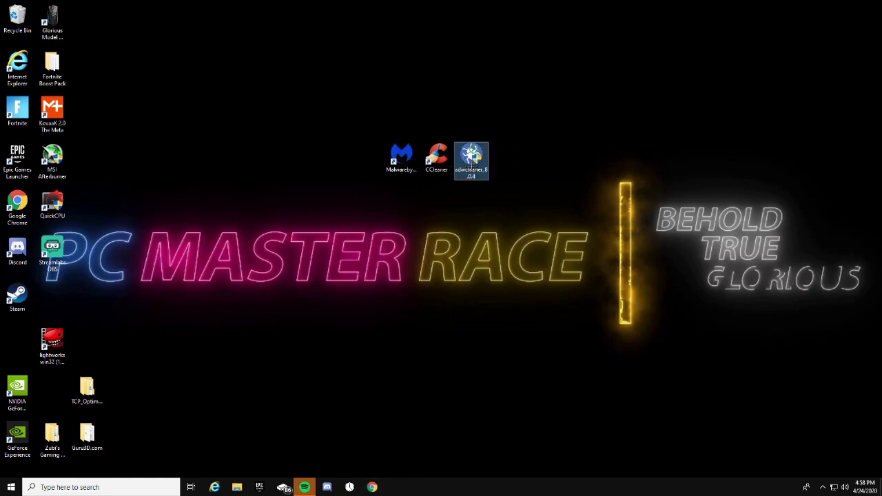
{"action": "double_click", "coordinate": [470, 163]}
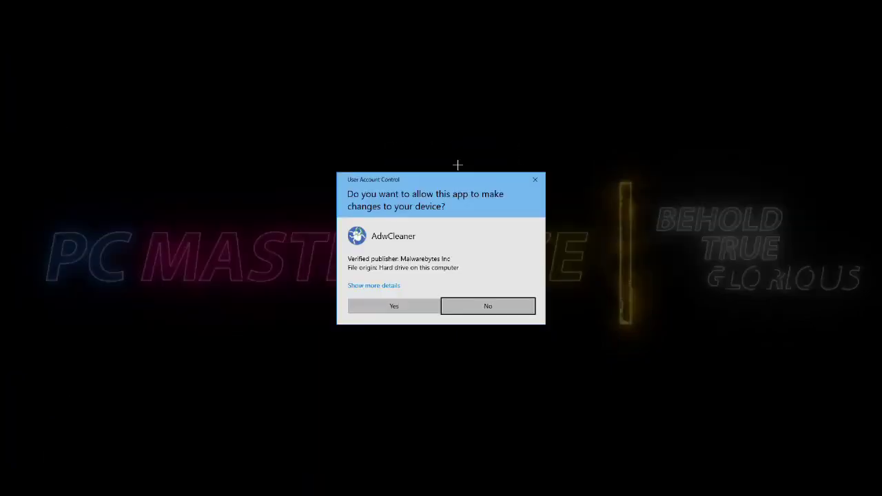
{"action": "left_click", "coordinate": [408, 307]}
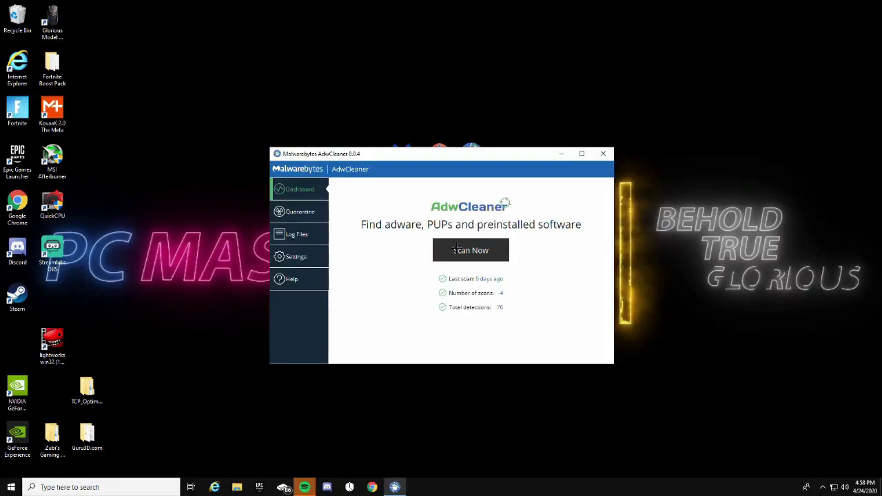
{"action": "left_click", "coordinate": [457, 249]}
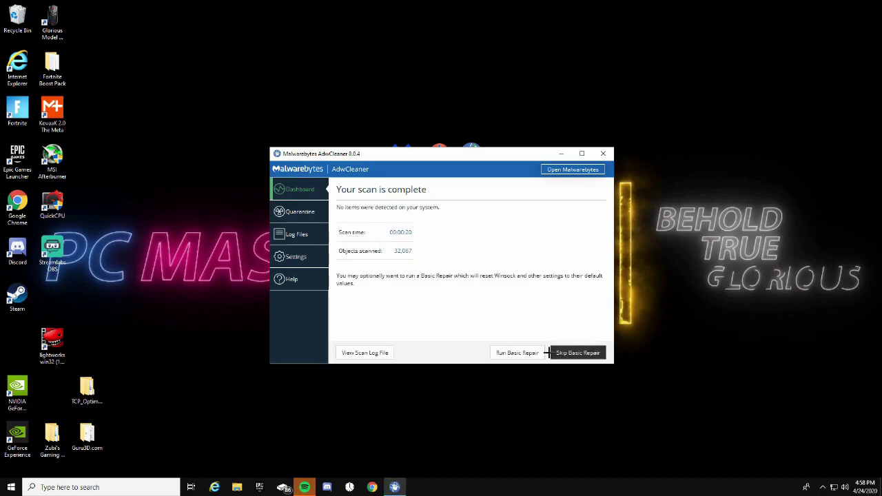
Step: Close AdwCleaner and return the Malwarebytes, CCleaner and AdwCleaner shortcuts to the other desktop icons
{"action": "left_click", "coordinate": [602, 154]}
{"action": "left_click_drag", "start_coordinate": [402, 157], "coordinate": [17, 343]}
{"action": "left_click_drag", "start_coordinate": [436, 155], "coordinate": [43, 284]}
{"action": "left_click_drag", "start_coordinate": [470, 156], "coordinate": [124, 288]}
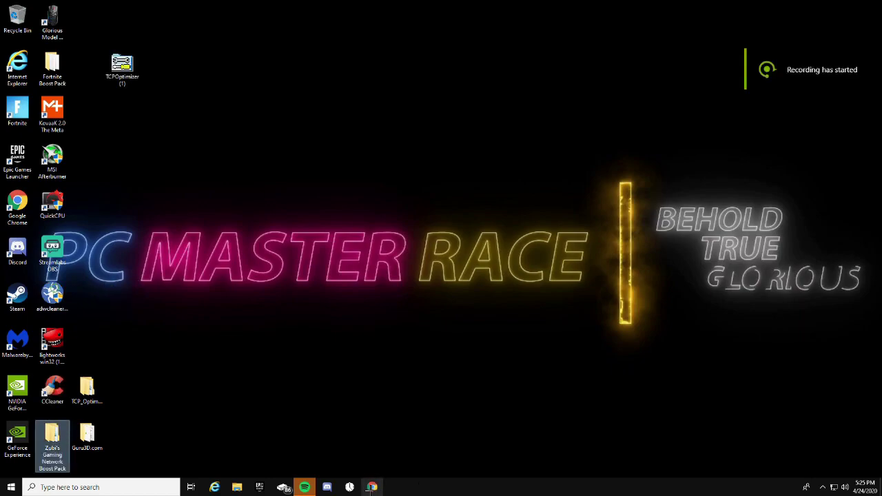
Step: Open speedtest.net in Chrome and run a speed test of the internet connection
{"action": "left_click", "coordinate": [371, 488]}
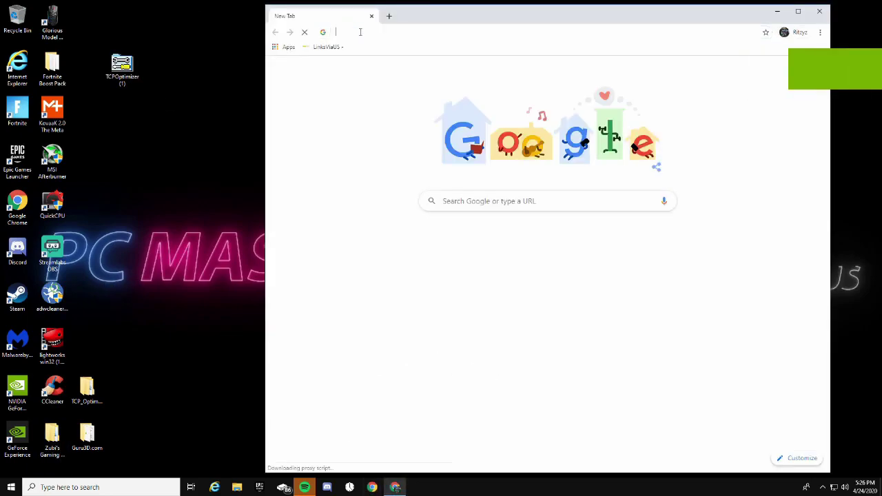
{"action": "left_click", "coordinate": [359, 33]}
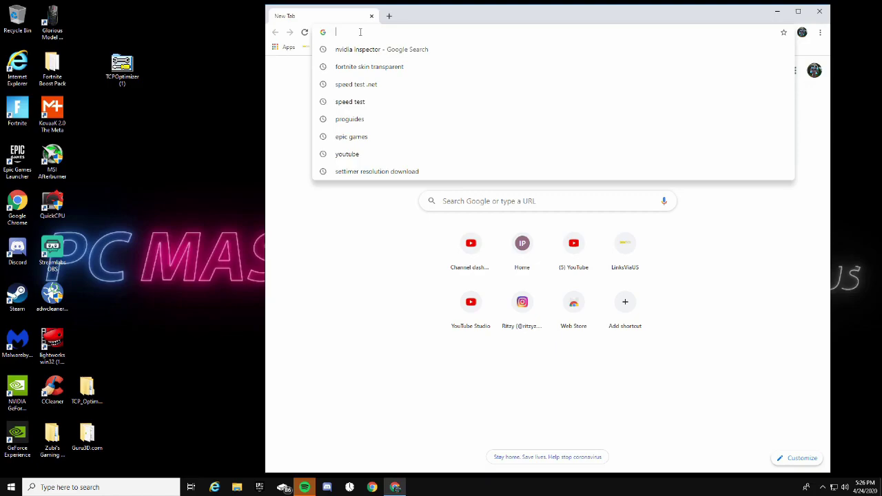
{"action": "type", "text": "speed"}
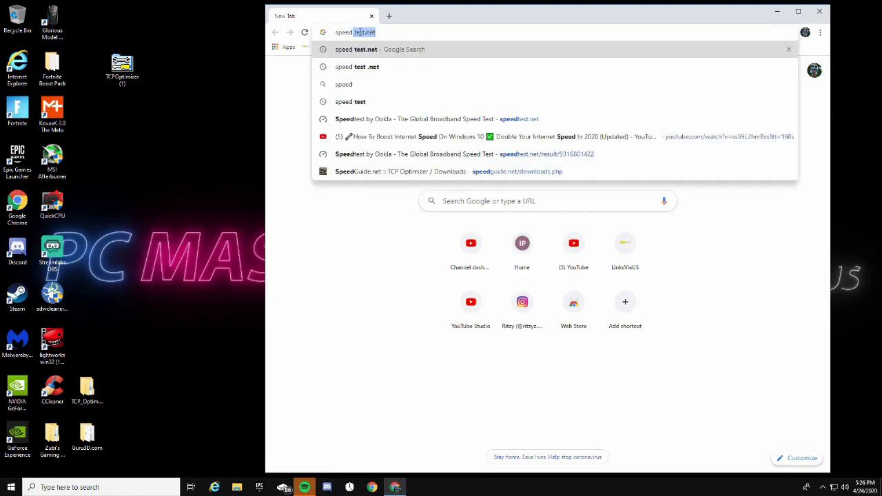
{"action": "type", "text": "test.net"}
{"action": "key", "text": "Return"}
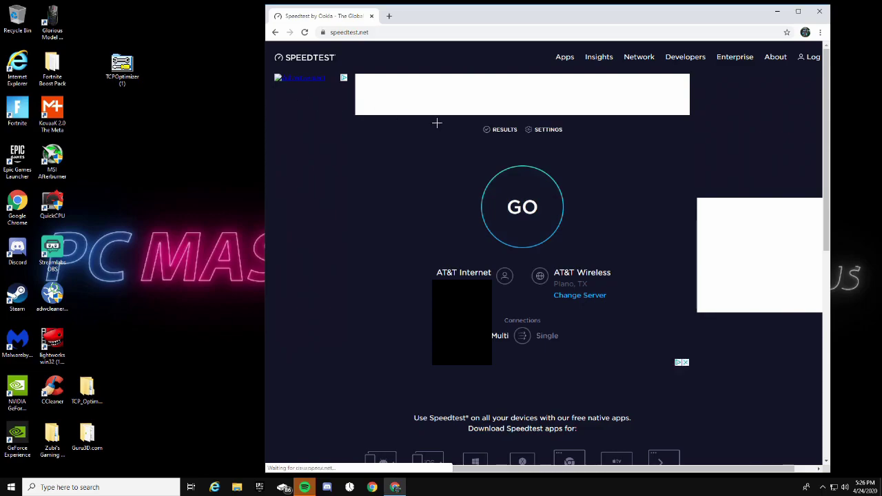
{"action": "left_click", "coordinate": [533, 203]}
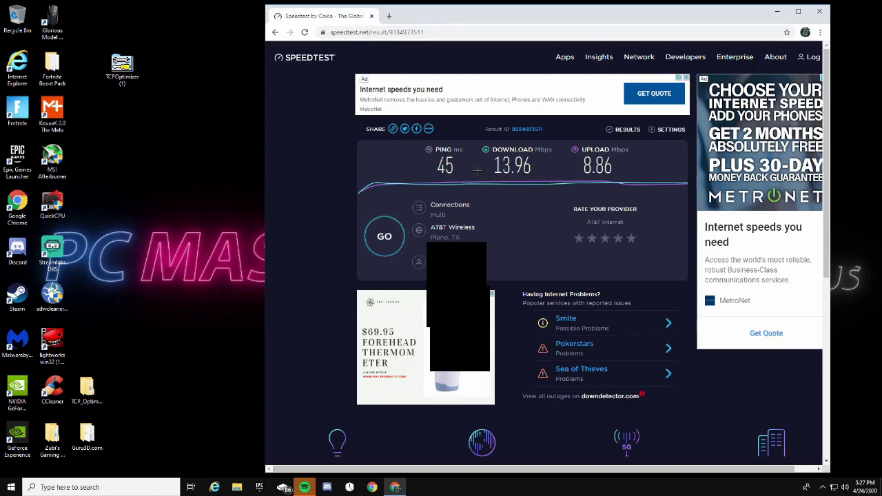
Step: Search for "tcp optimizer" in a new tab and download TCP Optimizer 4 from the SpeedGuide.net downloads page
{"action": "left_click", "coordinate": [391, 17]}
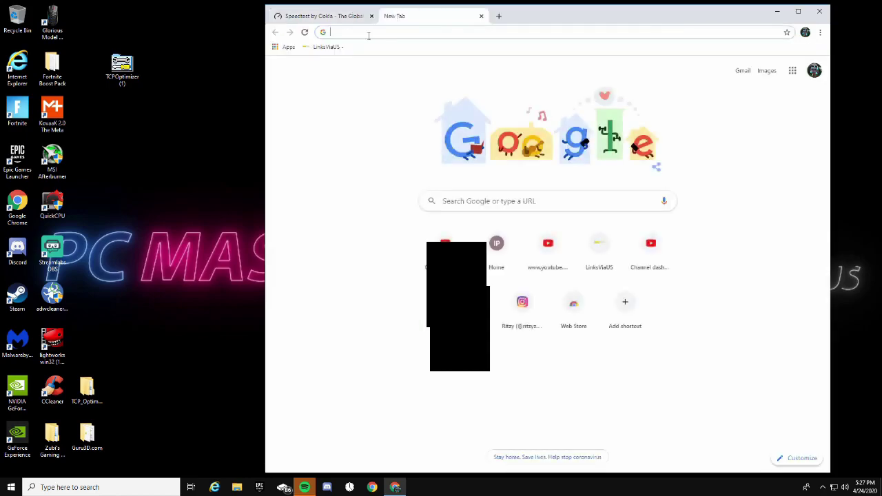
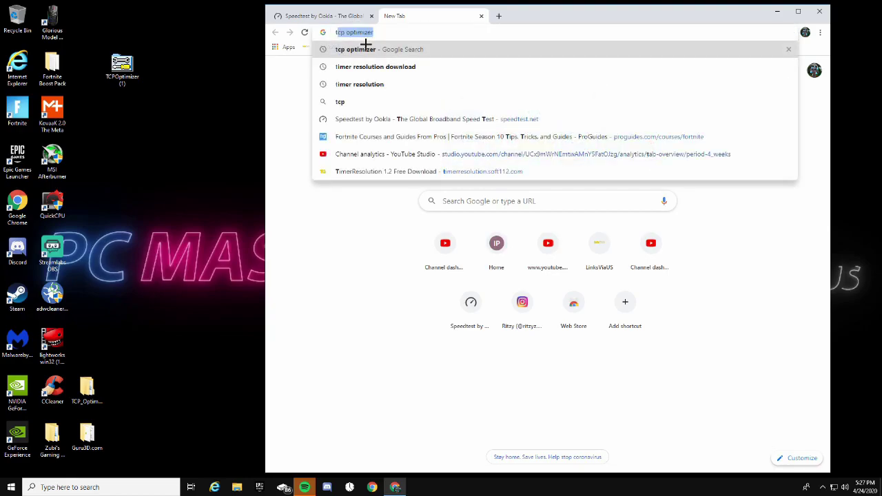
{"action": "type", "text": "opt"}
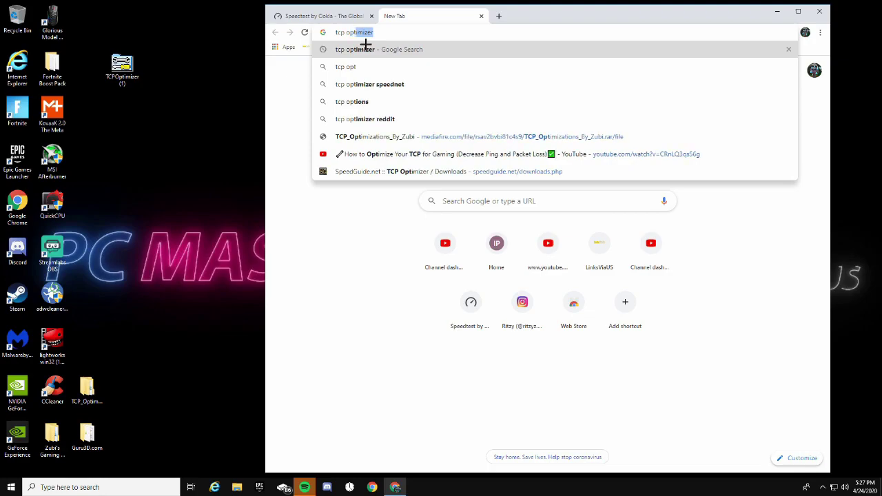
{"action": "type", "text": "imizer"}
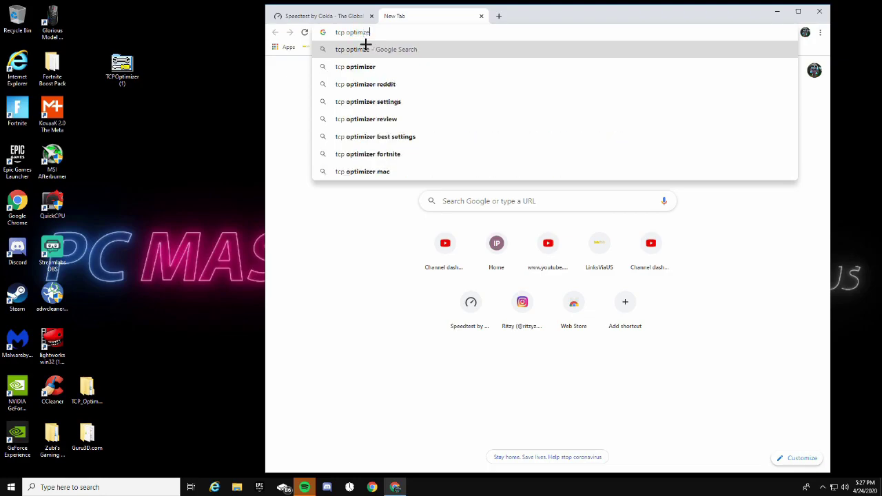
{"action": "left_click", "coordinate": [384, 66]}
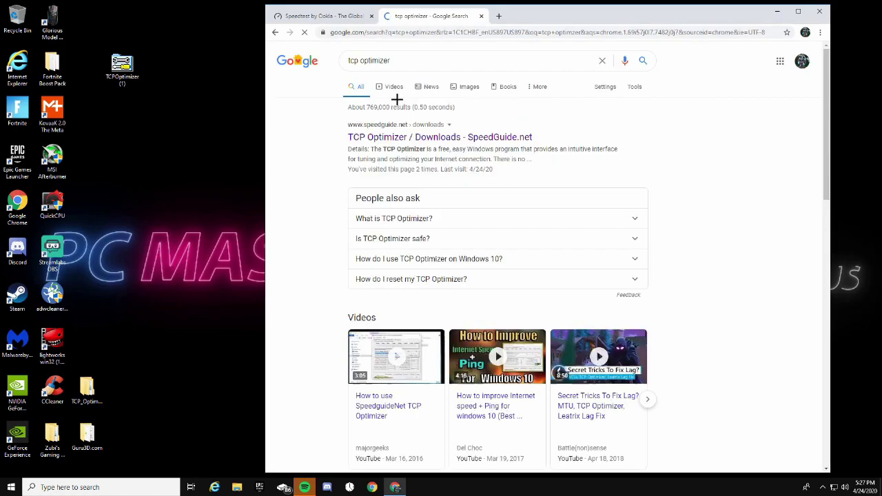
{"action": "left_click", "coordinate": [411, 138]}
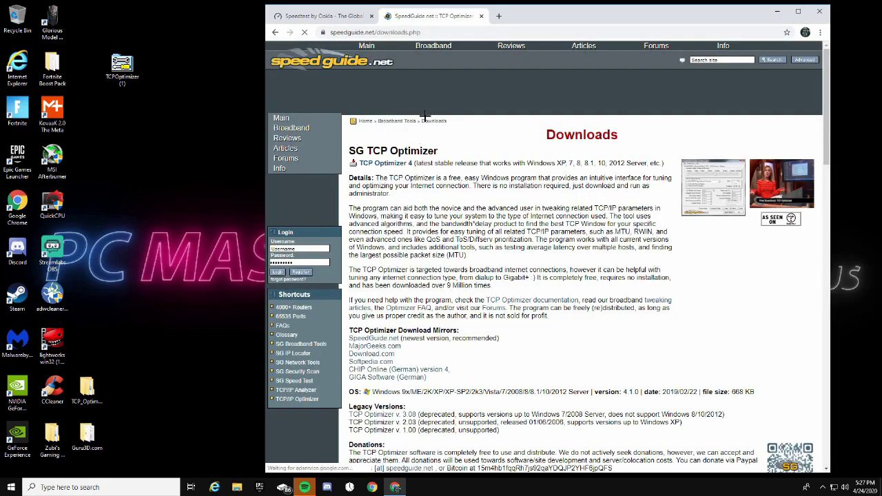
{"action": "left_click", "coordinate": [390, 165]}
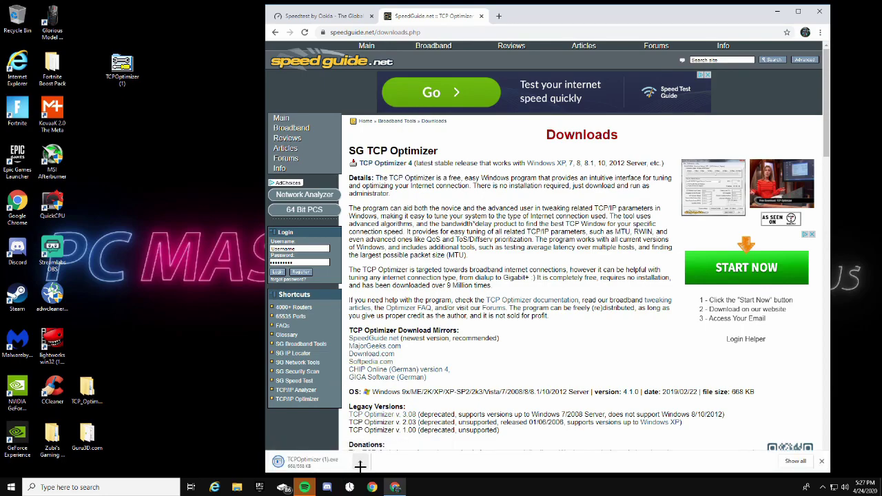
Step: Try to move the downloaded TCPOptimizer (1).exe from Downloads to the desktop, cancel the replacement and close the folder
{"action": "left_click", "coordinate": [358, 462]}
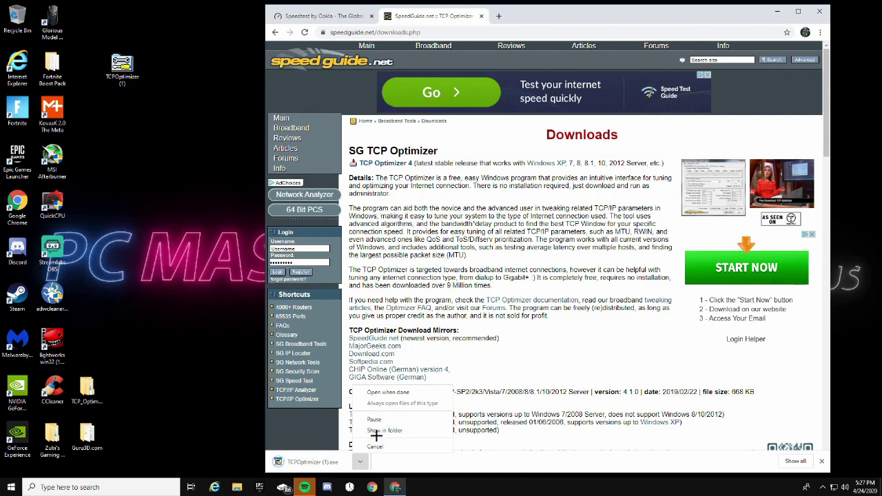
{"action": "left_click", "coordinate": [384, 430]}
{"action": "left_click_drag", "start_coordinate": [262, 248], "coordinate": [184, 123]}
{"action": "left_click_drag", "start_coordinate": [285, 253], "coordinate": [199, 61]}
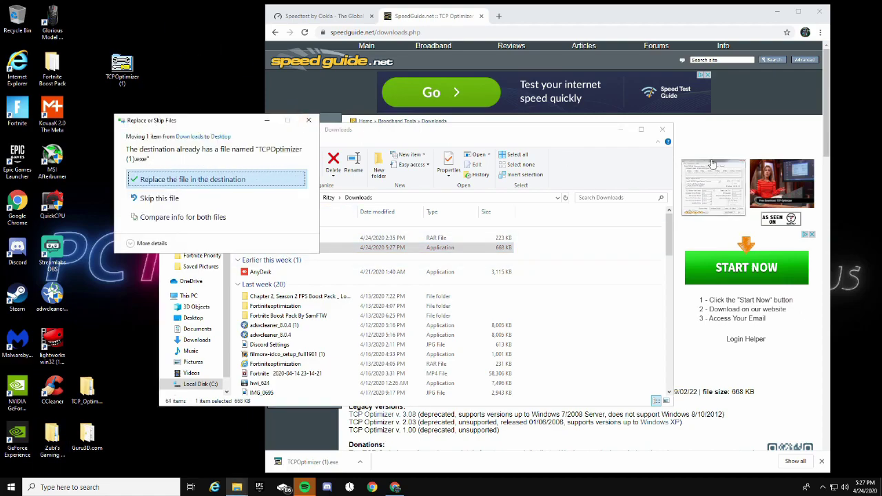
{"action": "left_click", "coordinate": [309, 120]}
{"action": "left_click", "coordinate": [662, 129]}
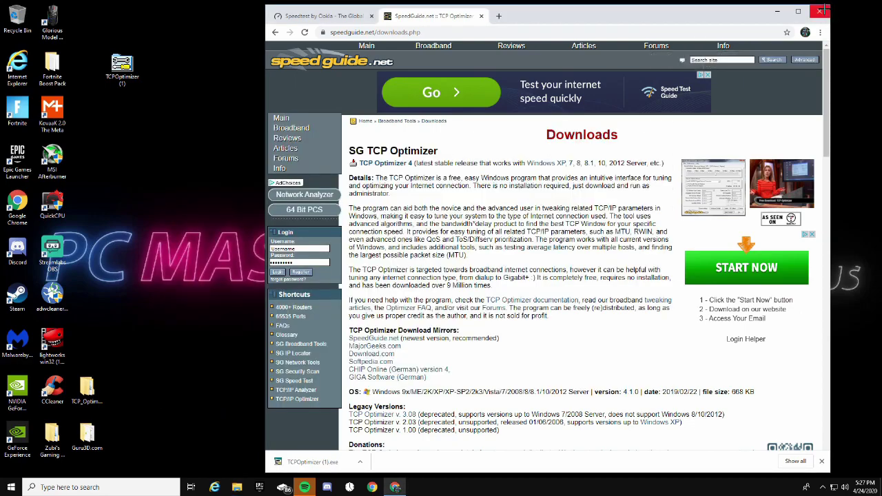
Step: Close the SpeedGuide page and the browser, and set the TCPOptimizer icon one row lower on the desktop
{"action": "left_click", "coordinate": [479, 15]}
{"action": "left_click_drag", "start_coordinate": [122, 65], "coordinate": [122, 114]}
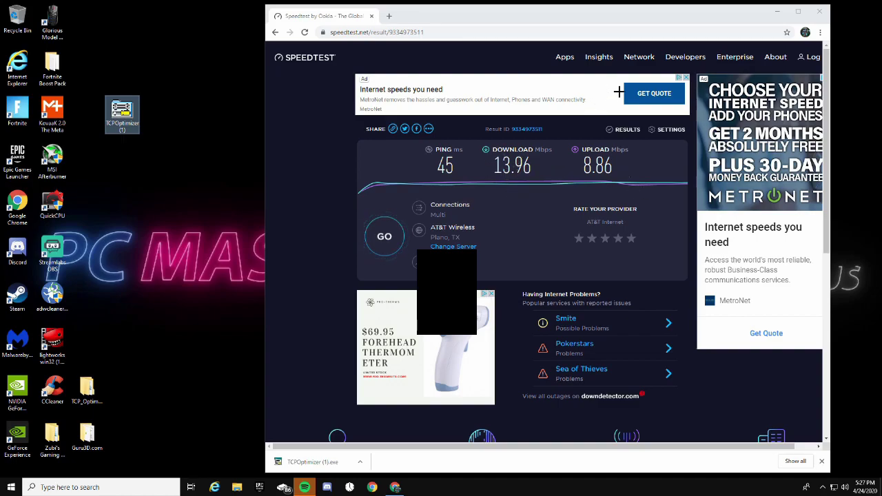
{"action": "left_click", "coordinate": [819, 10]}
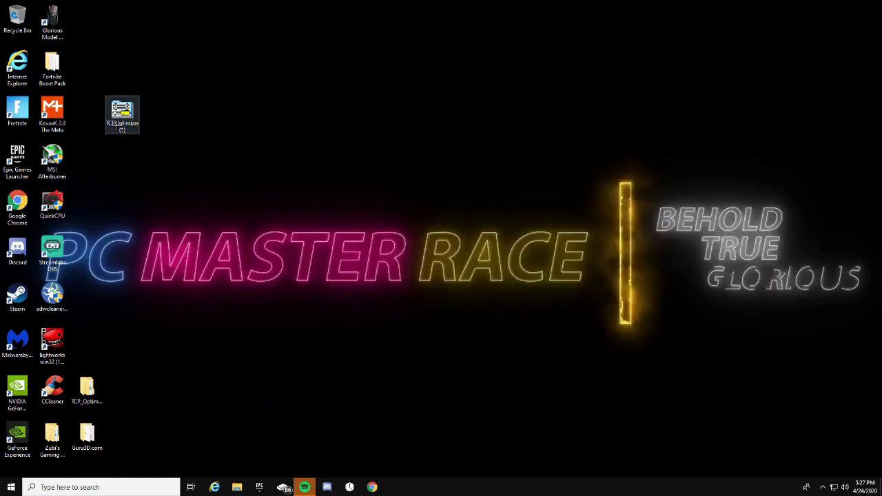
Step: Run TCPOptimizer as administrator, allowing it to make changes, and set its connection speed to 14 Mbps
{"action": "right_click", "coordinate": [120, 111]}
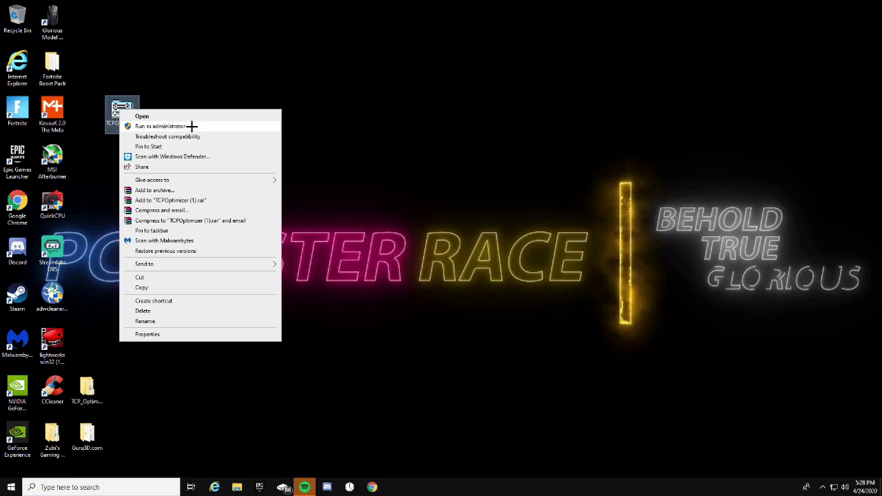
{"action": "left_click", "coordinate": [160, 126]}
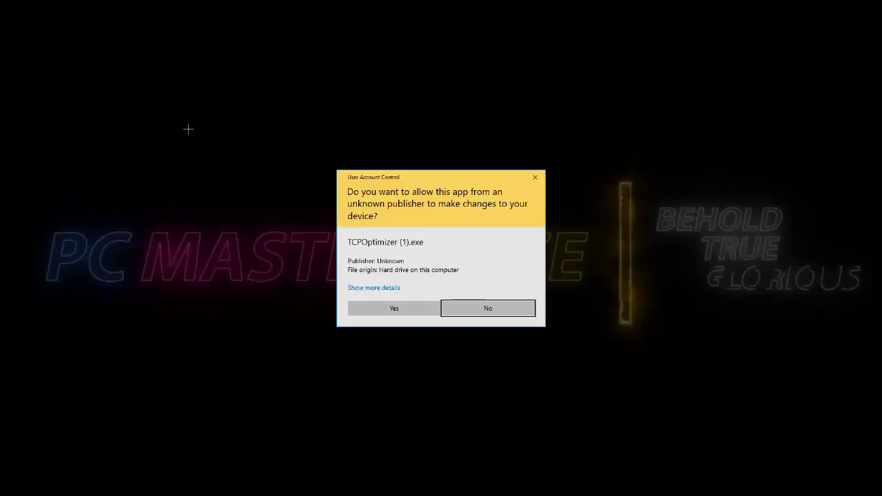
{"action": "left_click", "coordinate": [397, 308]}
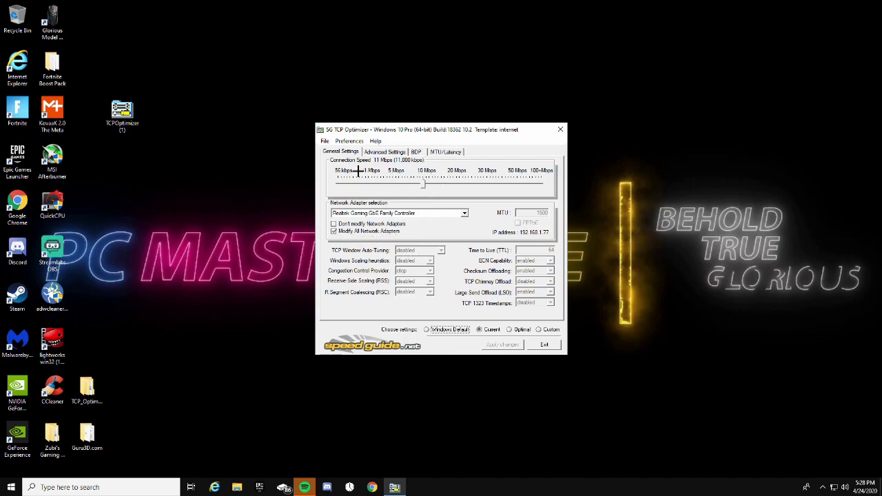
{"action": "left_click", "coordinate": [425, 185]}
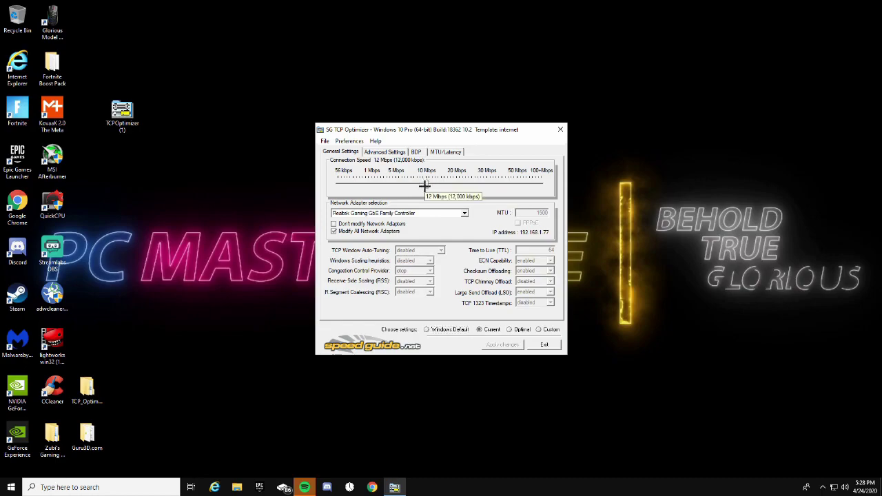
{"action": "left_click_drag", "start_coordinate": [426, 184], "coordinate": [431, 185]}
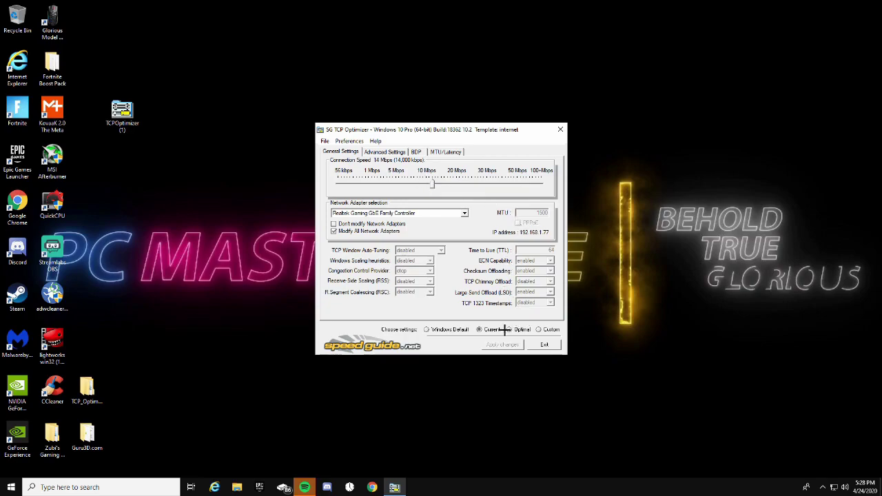
{"action": "left_click_drag", "start_coordinate": [481, 128], "coordinate": [493, 55]}
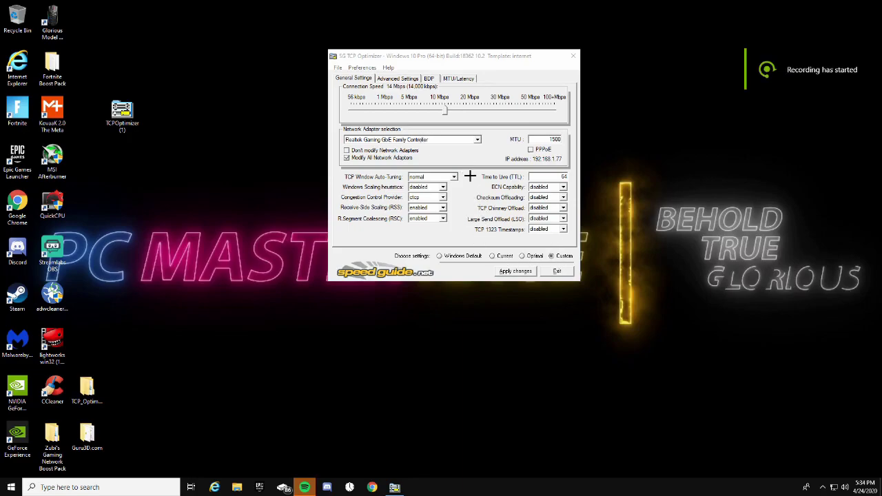
Step: Set SystemResponsiveness to gaming: 0 in the advanced settings and review the other gaming tweaks
{"action": "left_click", "coordinate": [405, 78]}
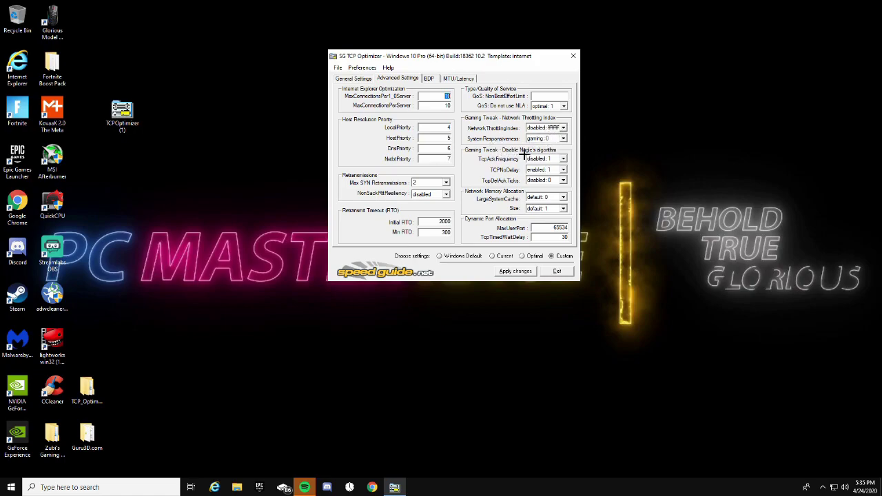
{"action": "left_click", "coordinate": [561, 138]}
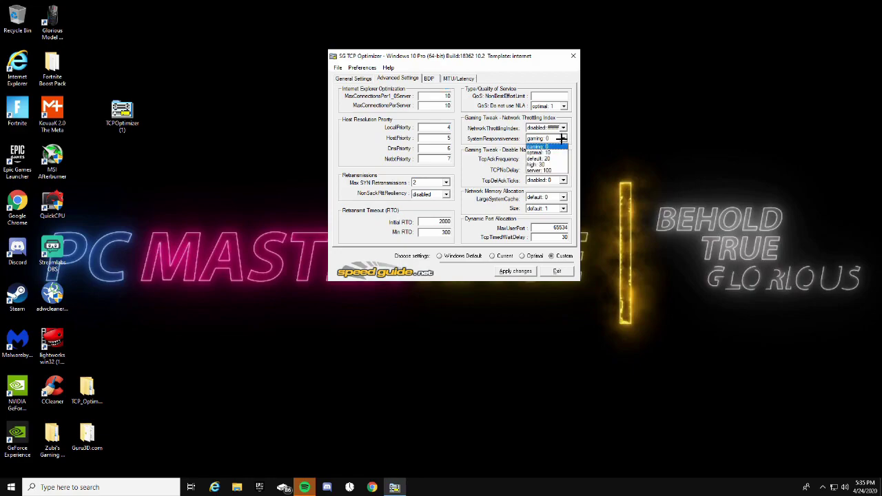
{"action": "left_click", "coordinate": [541, 147]}
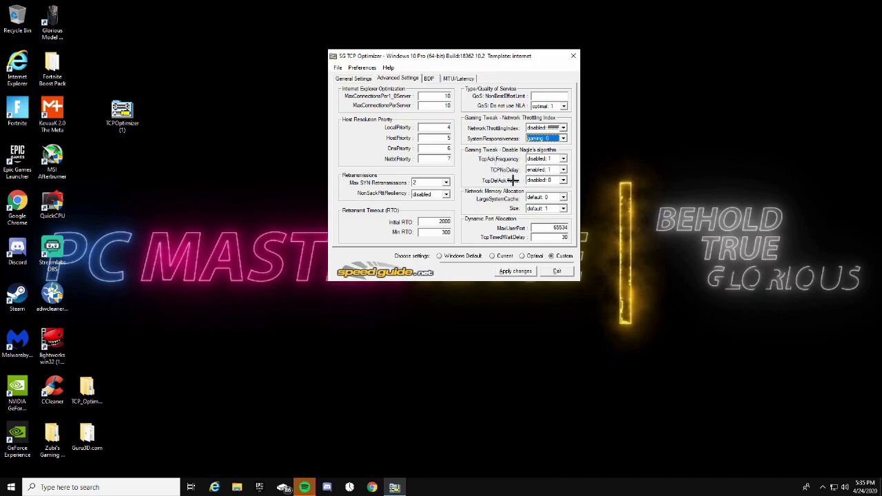
{"action": "mouse_move", "coordinate": [541, 179]}
{"action": "mouse_move", "coordinate": [496, 131]}
Step: Apply the TCP Optimizer changes without rebooting, then close it and place its icon beside the Fortnite Boost Pack folder
{"action": "left_click", "coordinate": [359, 77]}
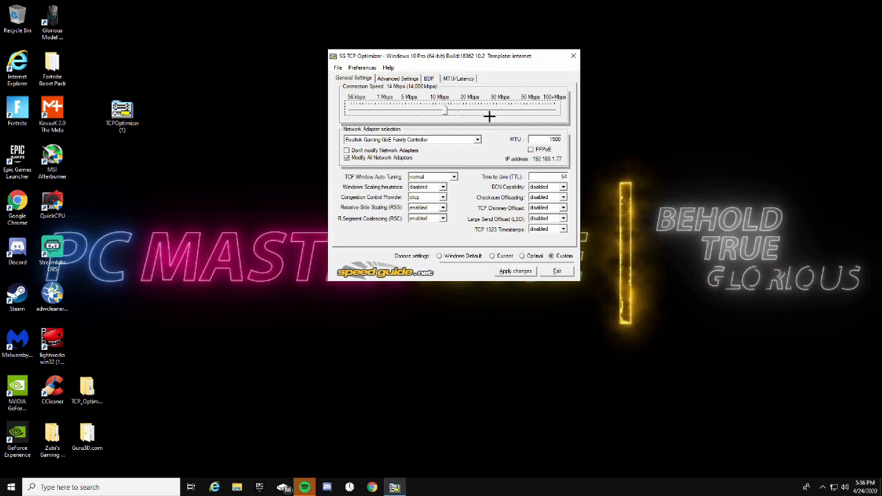
{"action": "left_click", "coordinate": [516, 271]}
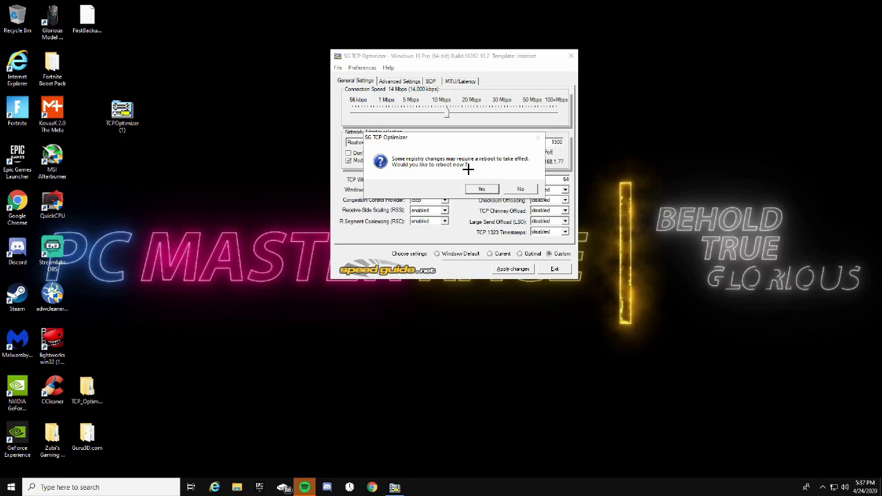
{"action": "left_click", "coordinate": [525, 189]}
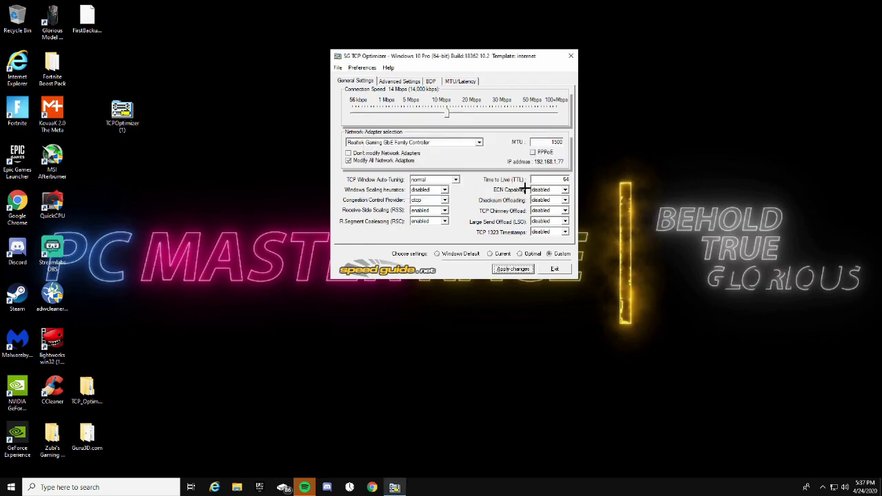
{"action": "left_click", "coordinate": [570, 57]}
{"action": "left_click_drag", "start_coordinate": [118, 111], "coordinate": [96, 73]}
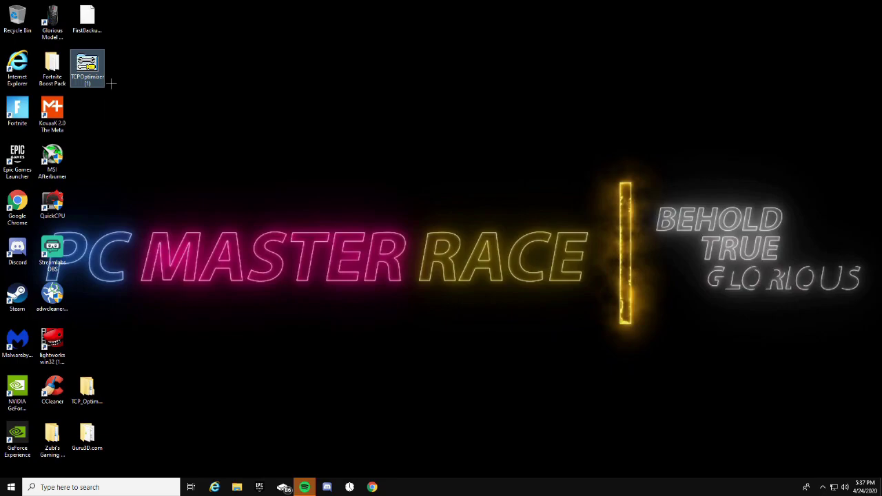